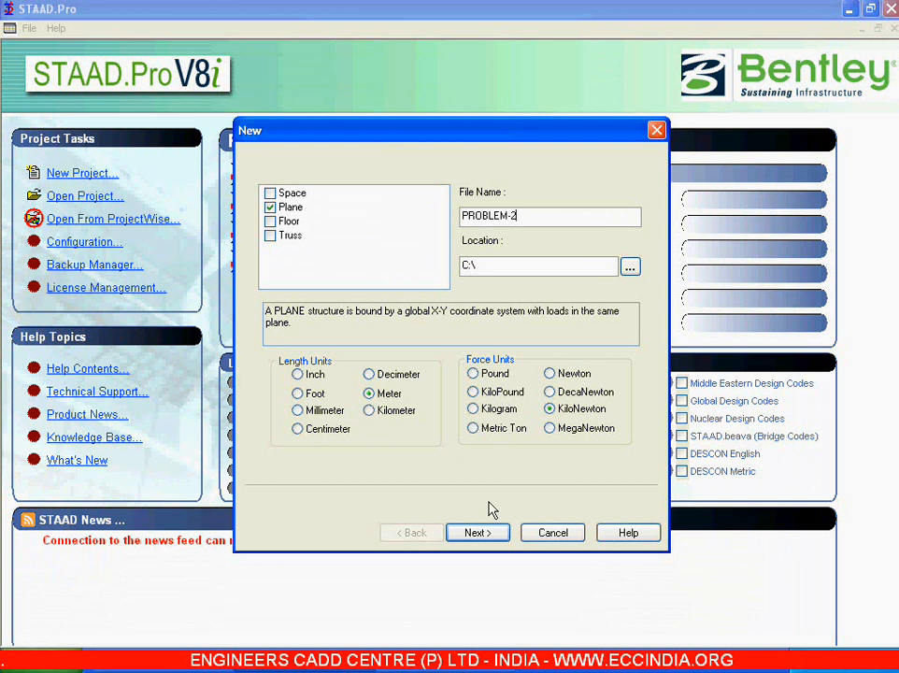
Create the PROBLEM-2 plane structure with Add Beam as the starting task and view the grid from the front
click(479, 534)
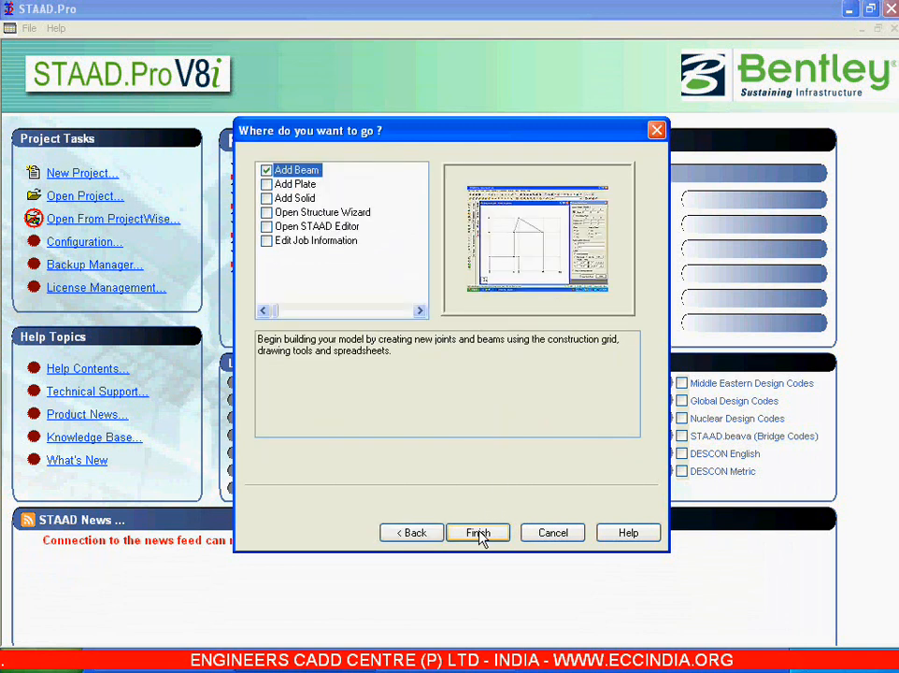
click(478, 533)
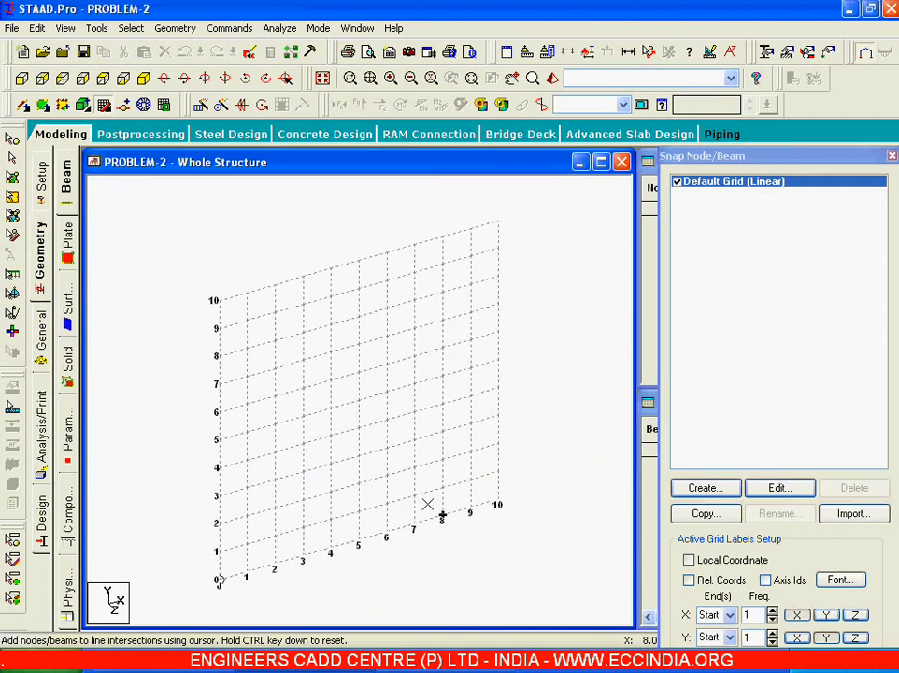
click(22, 77)
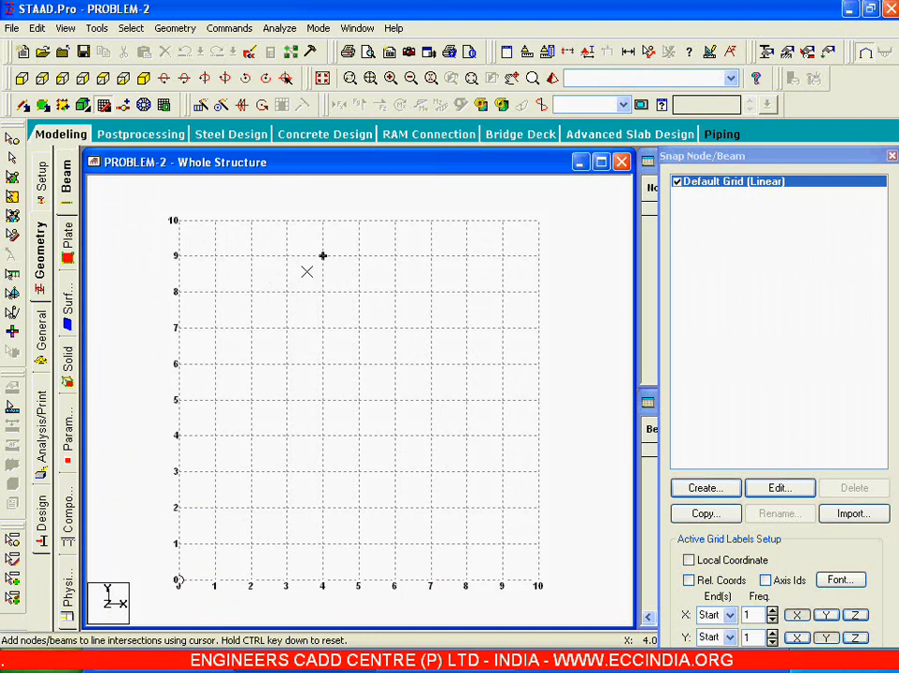
Edit the default linear grid to 6 construction lines along X with a spacing of 4 m
click(778, 489)
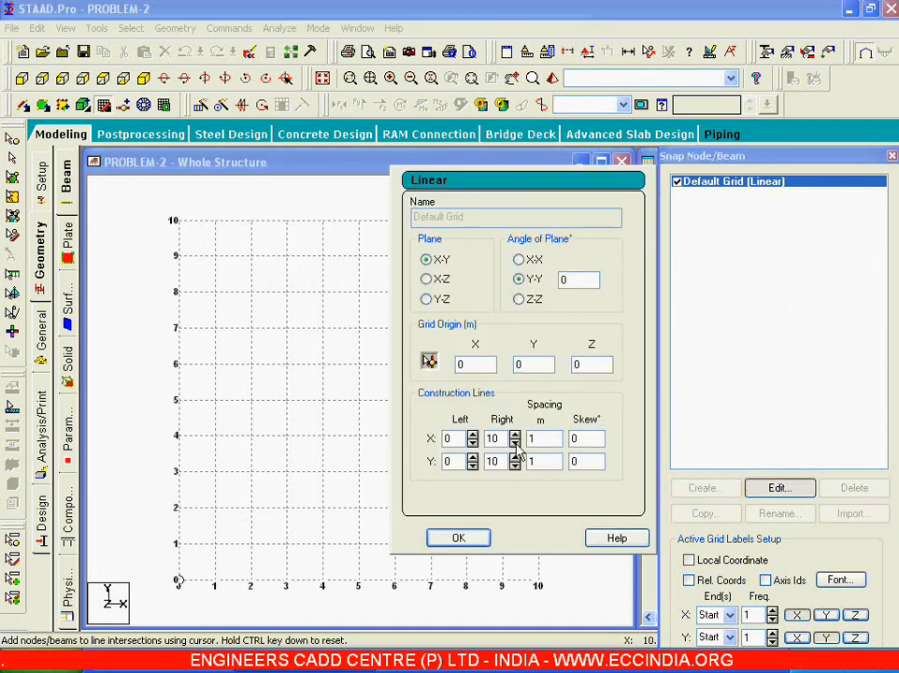
click(515, 443)
click(515, 443)
click(514, 442)
click(515, 443)
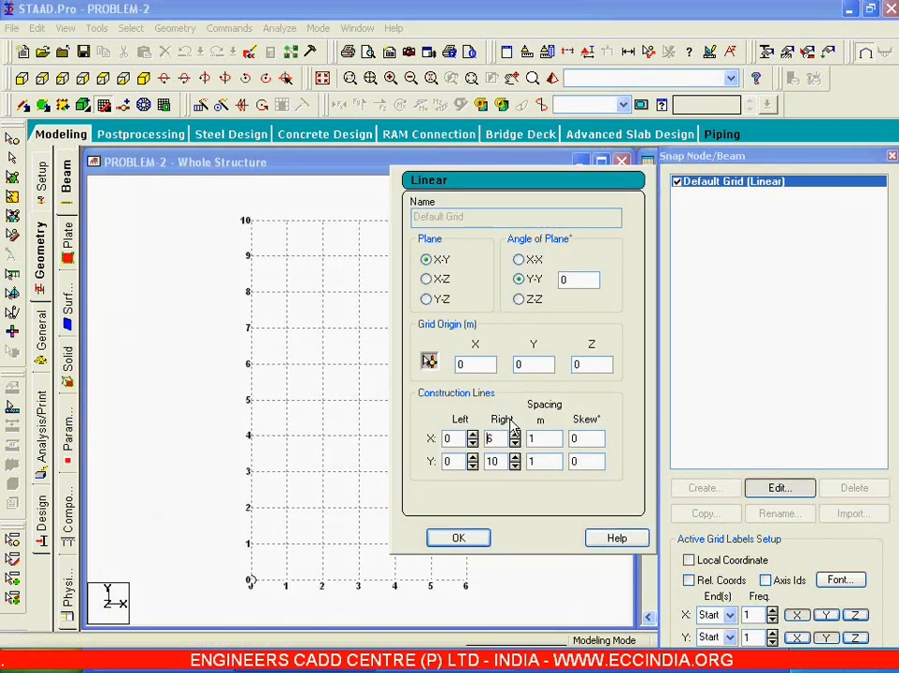
double_click(543, 438)
key(Tab)
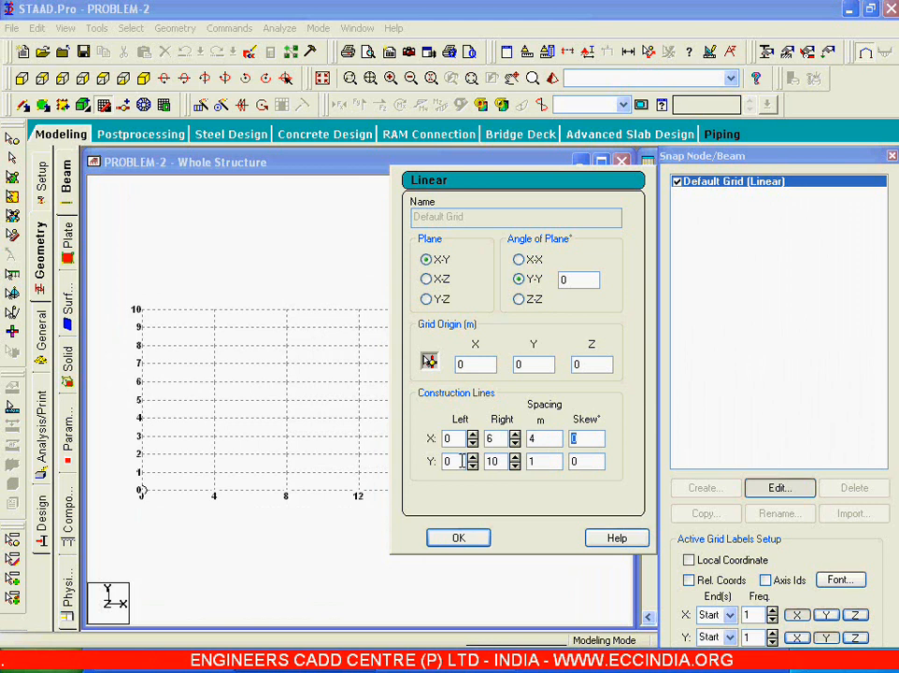
click(460, 539)
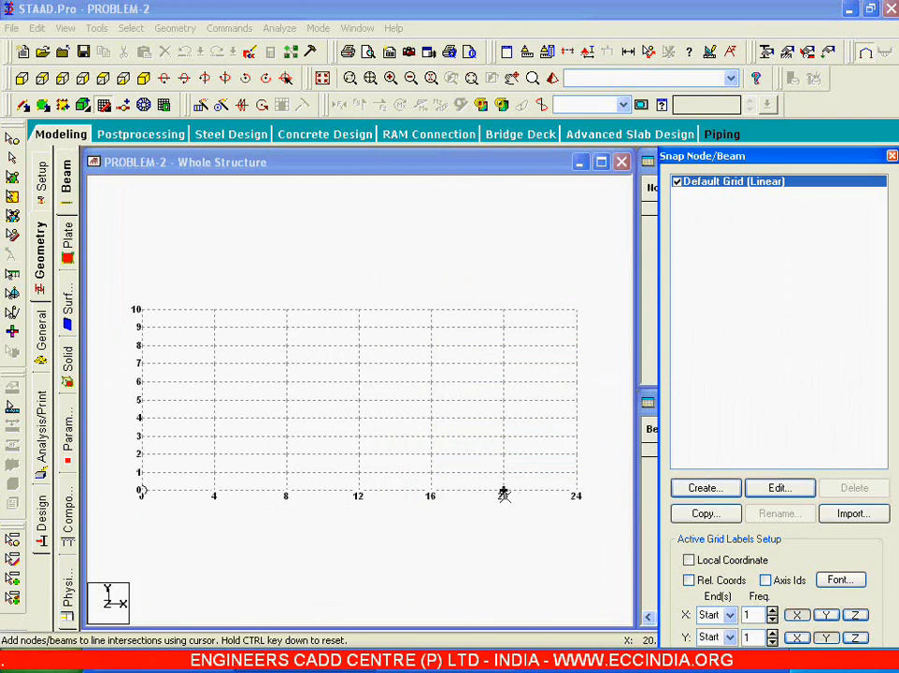
Draw six consecutive 4 m beams along the grid's base line from X = 0 to X = 24, and end grid drawing
click(142, 491)
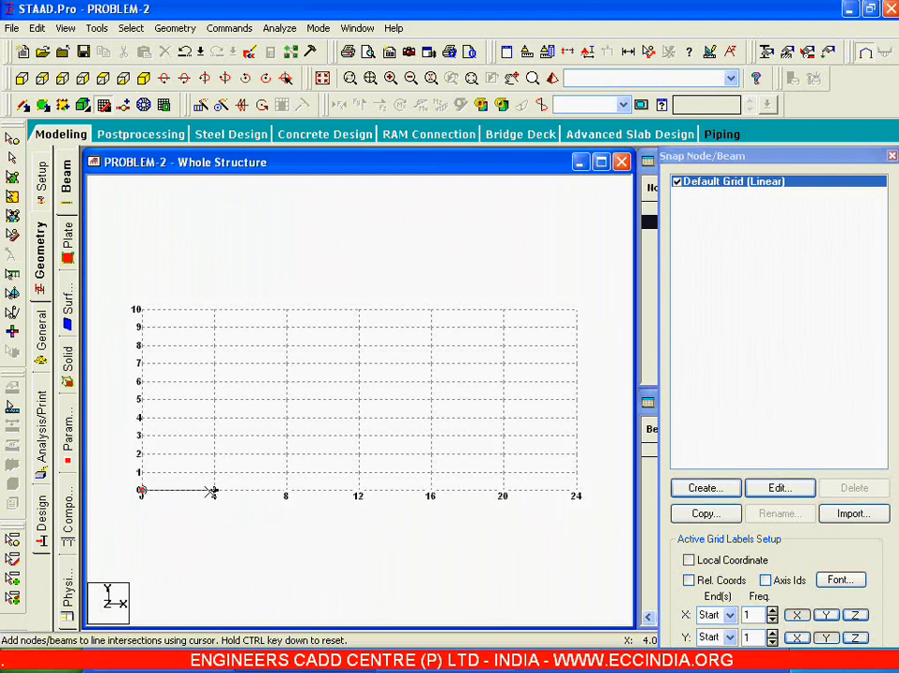
click(214, 491)
click(286, 490)
click(358, 491)
click(430, 491)
click(503, 490)
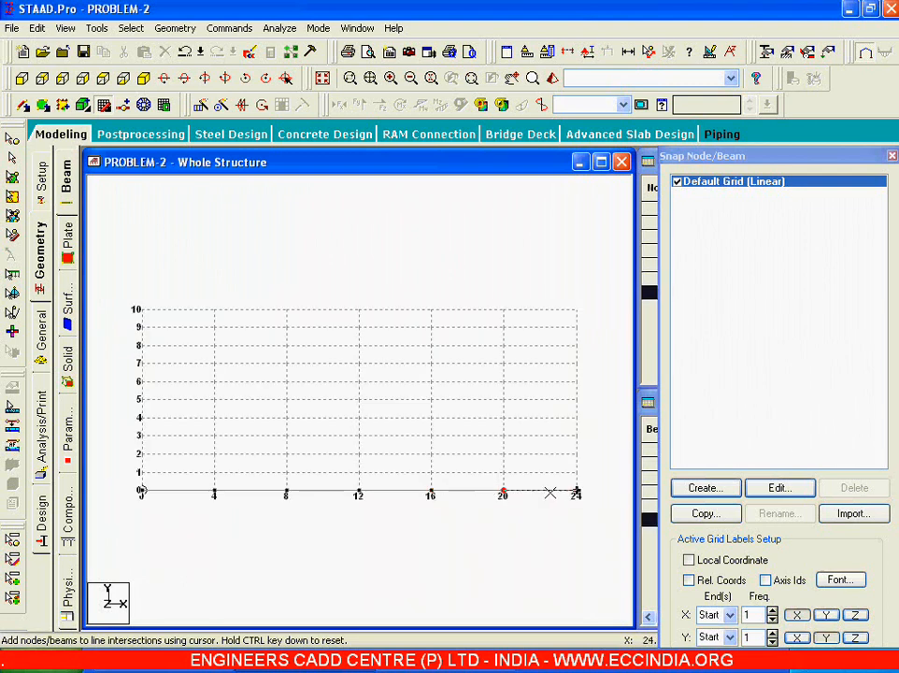
click(576, 490)
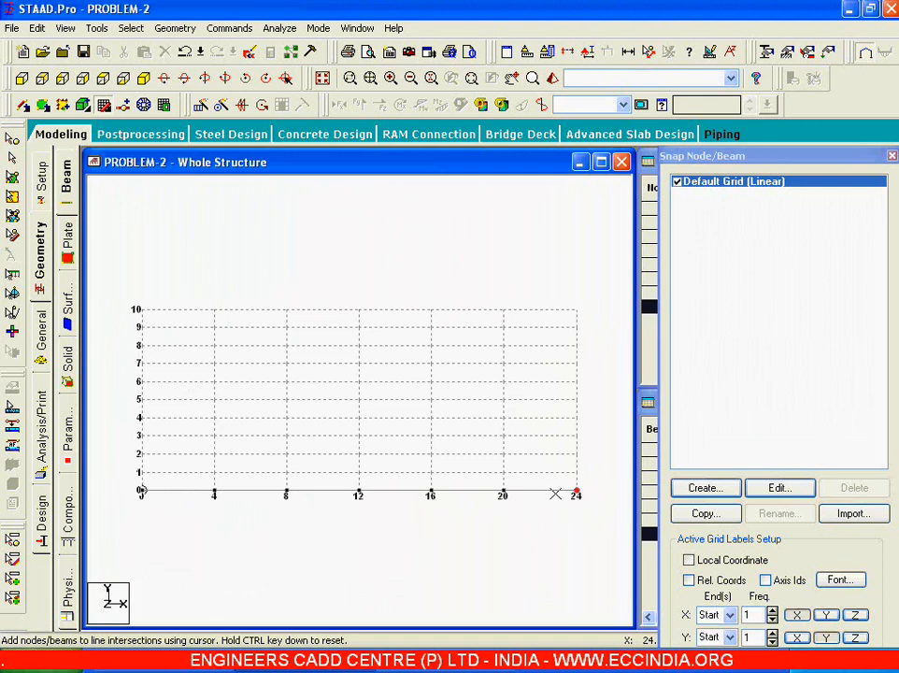
key(Escape)
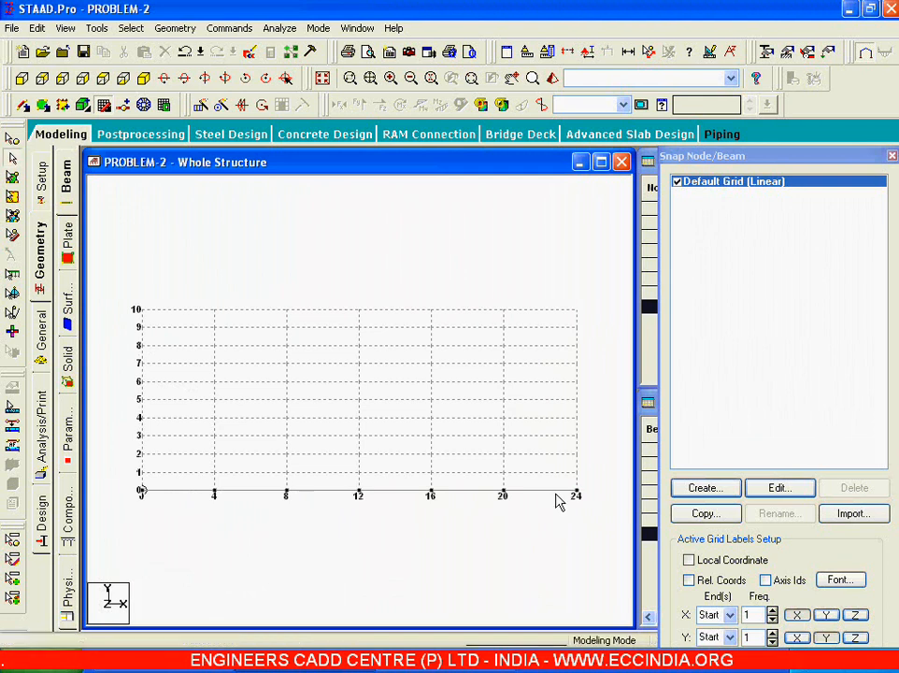
click(105, 106)
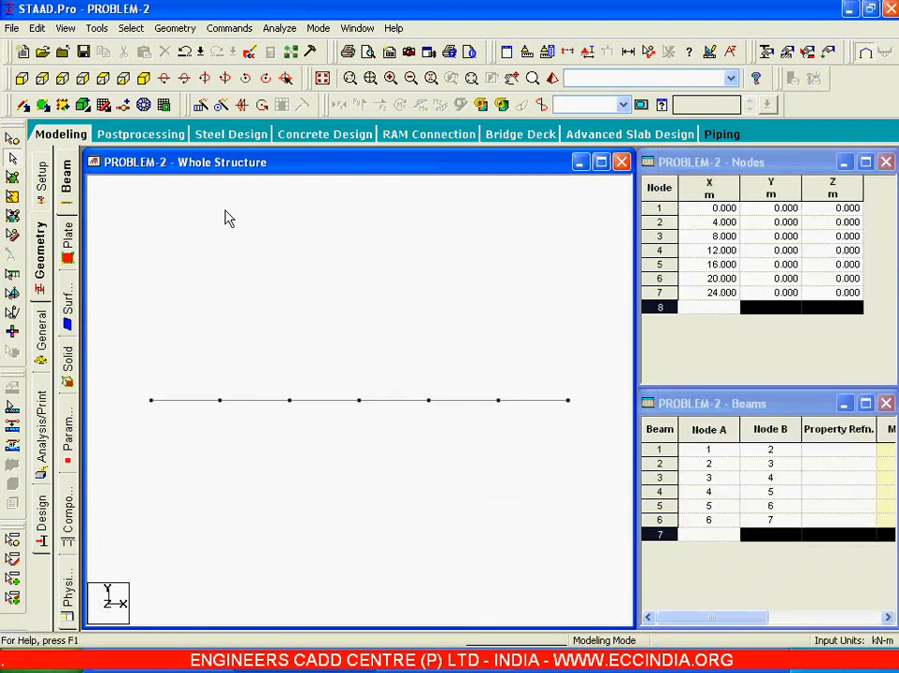
Display the length dimensions of all beams in the view, and remove them again after checking the spans
click(630, 56)
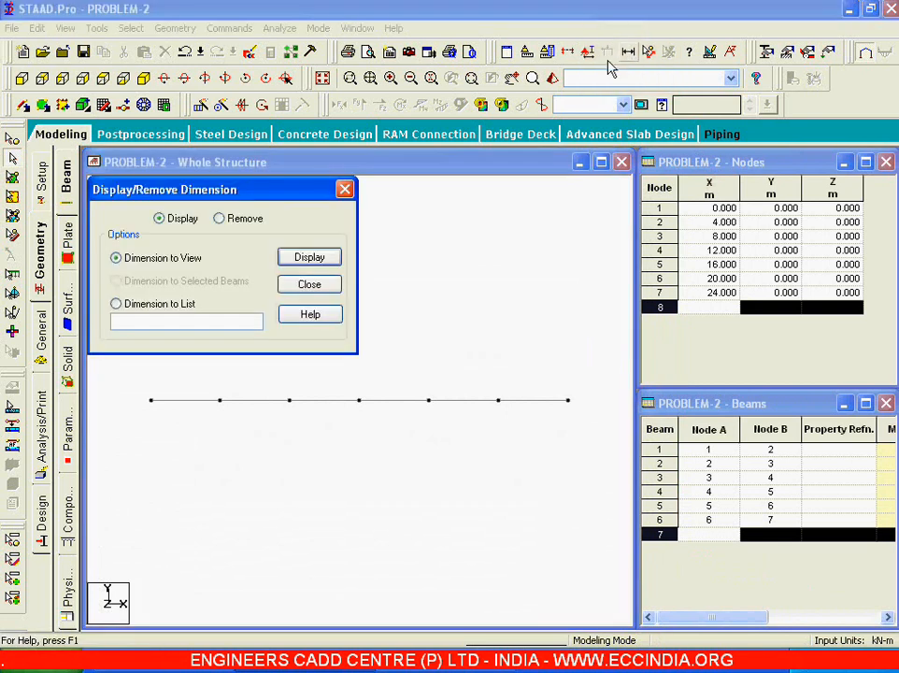
click(322, 261)
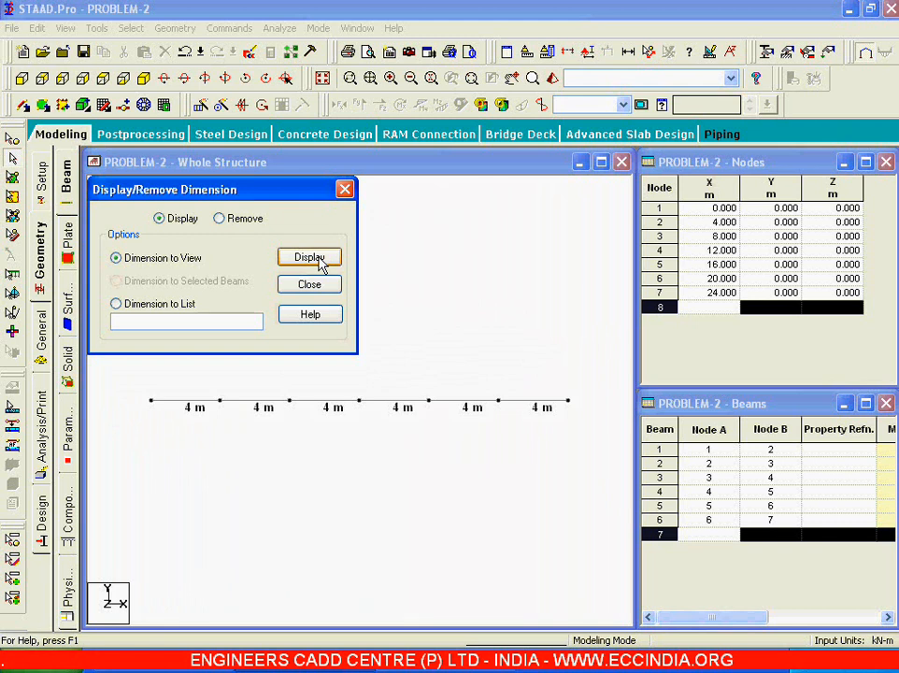
click(237, 220)
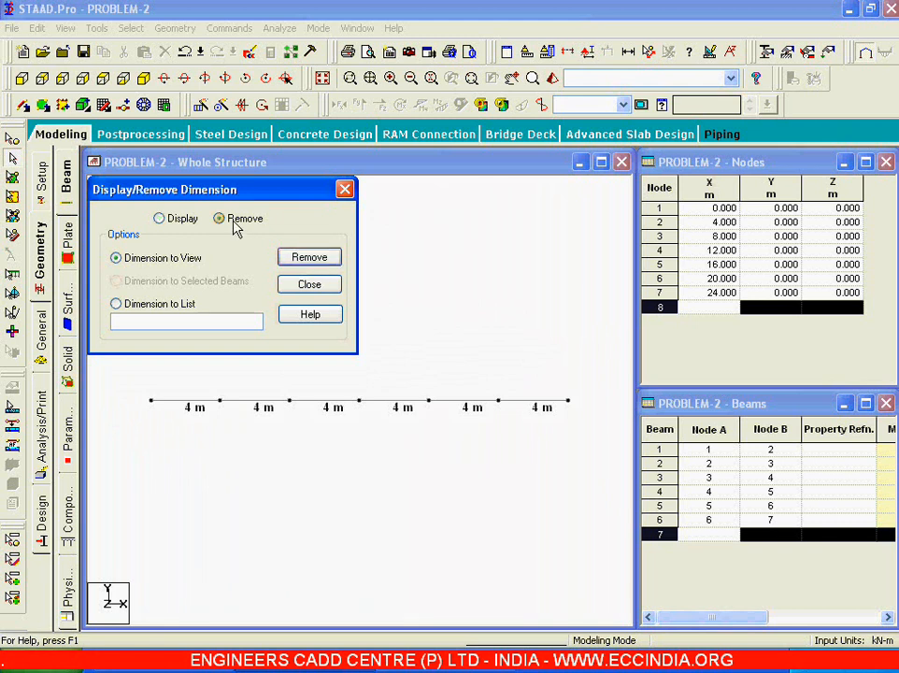
click(302, 262)
click(311, 286)
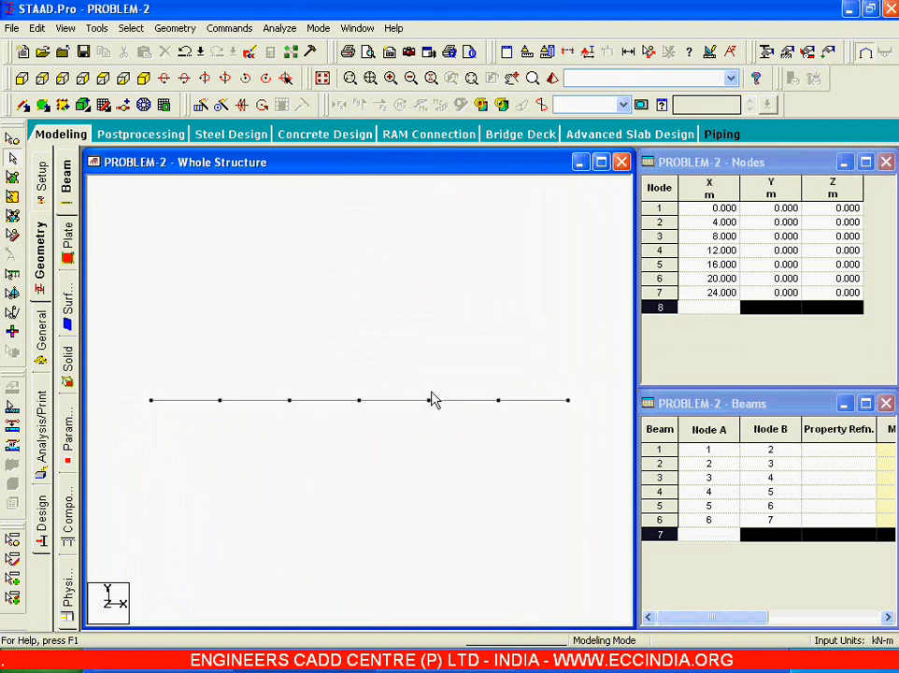
Check the beam section in the EXAMPLE-2 picture and define a rectangular concrete section with YD 0.35 m and ZD 0.25 m
click(467, 662)
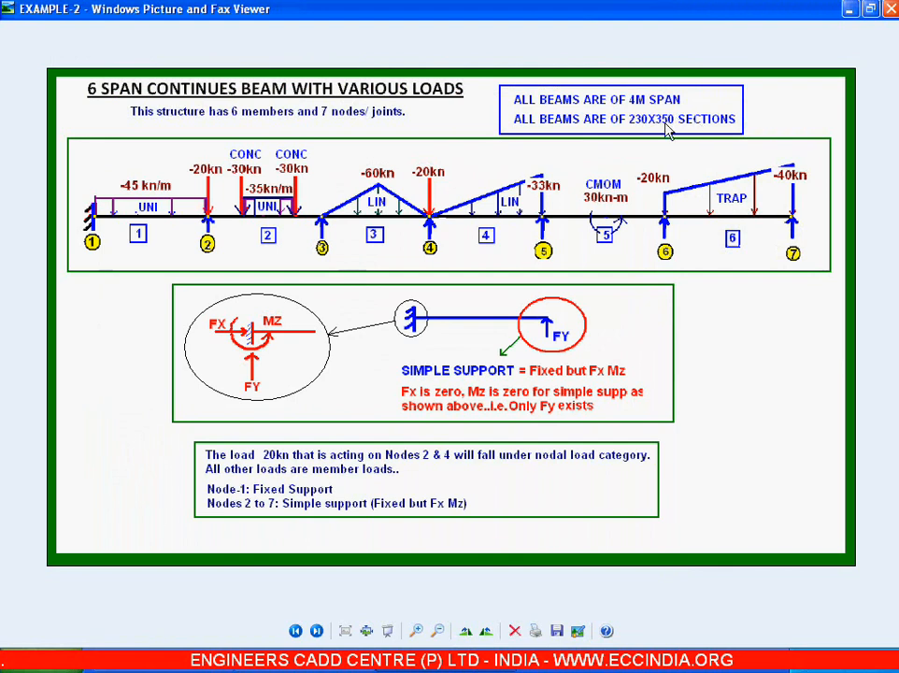
click(318, 667)
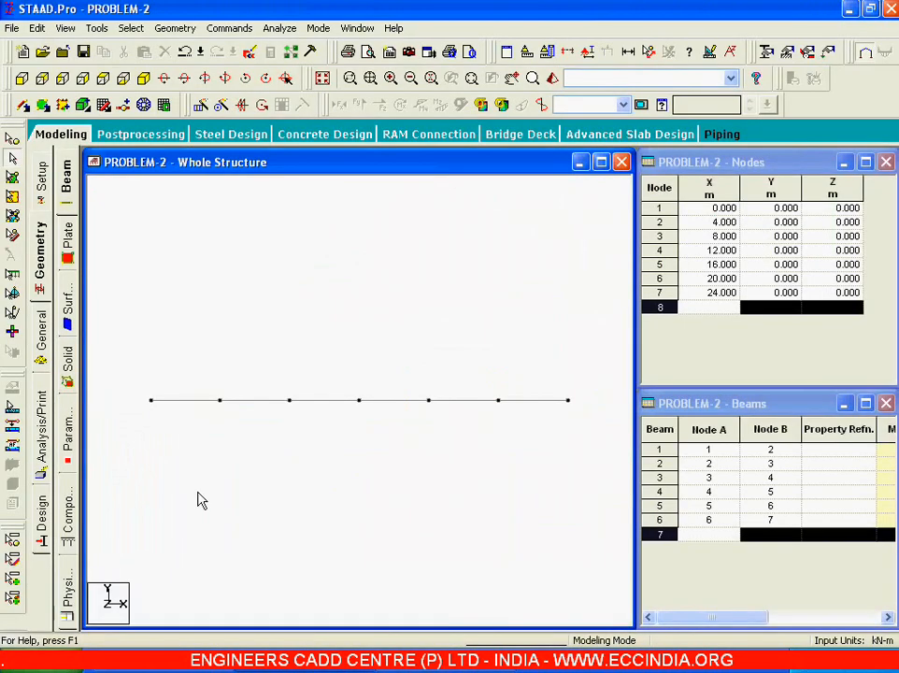
click(42, 339)
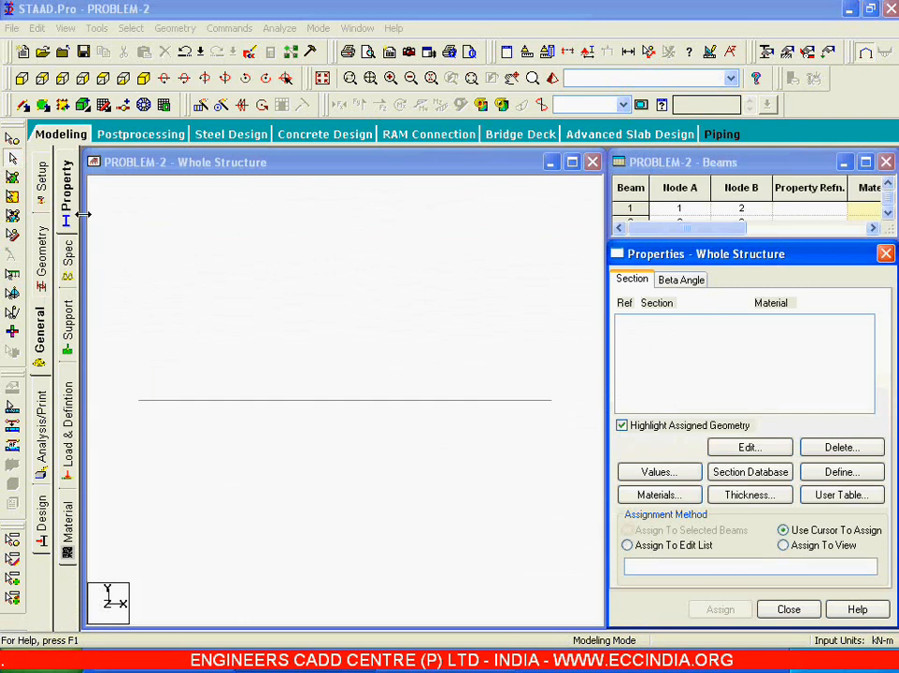
click(838, 472)
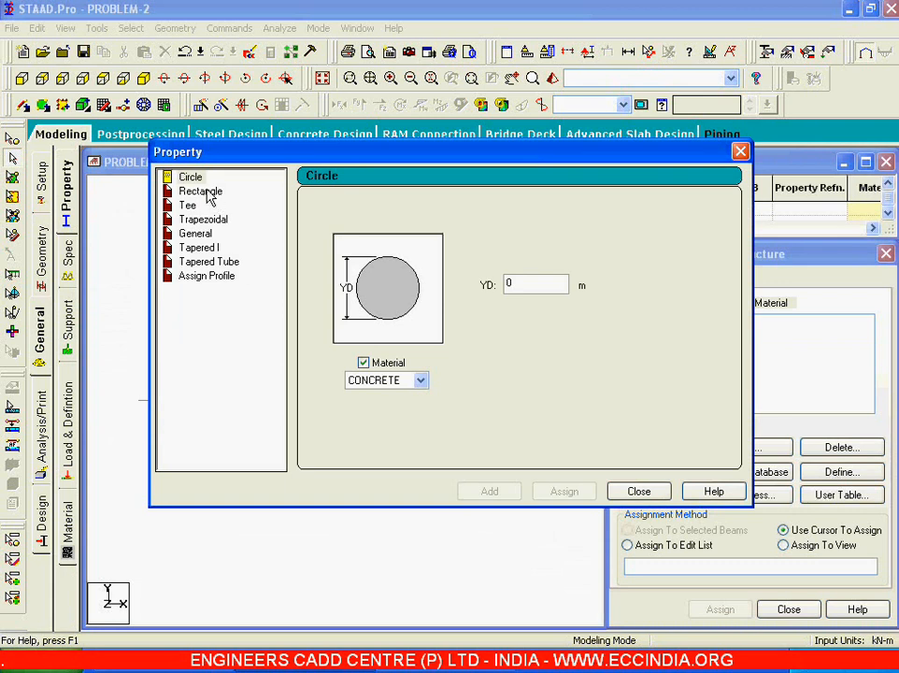
click(203, 192)
click(515, 271)
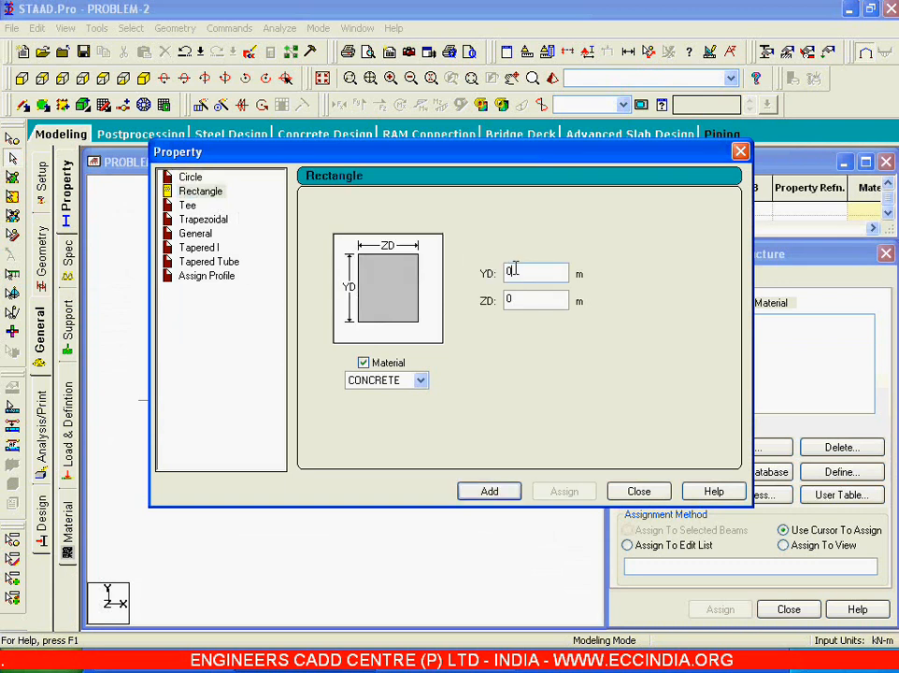
text(.)
text(35)
text(0.2)
text(5)
click(495, 493)
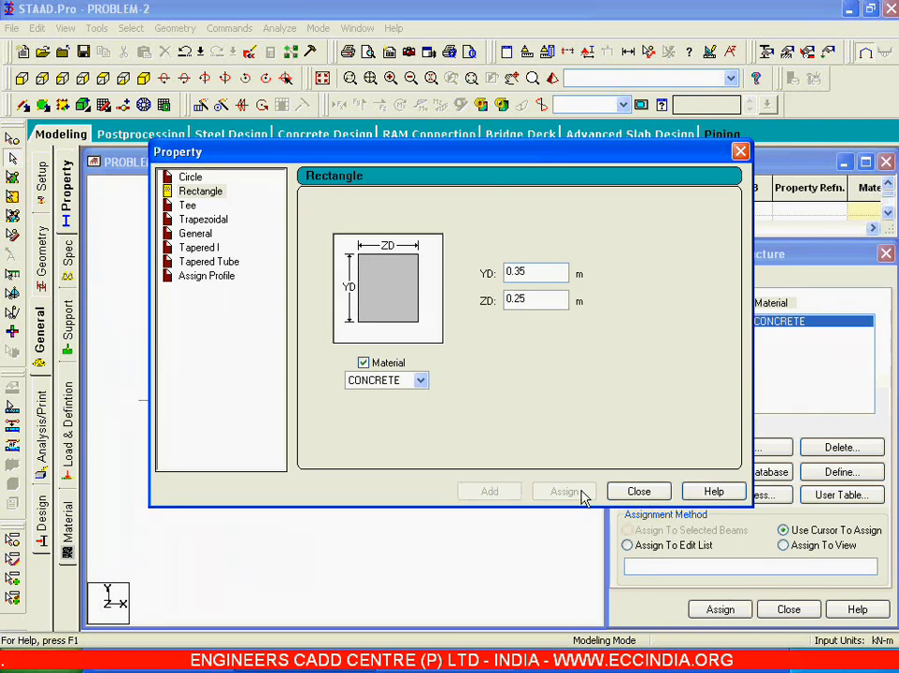
click(636, 491)
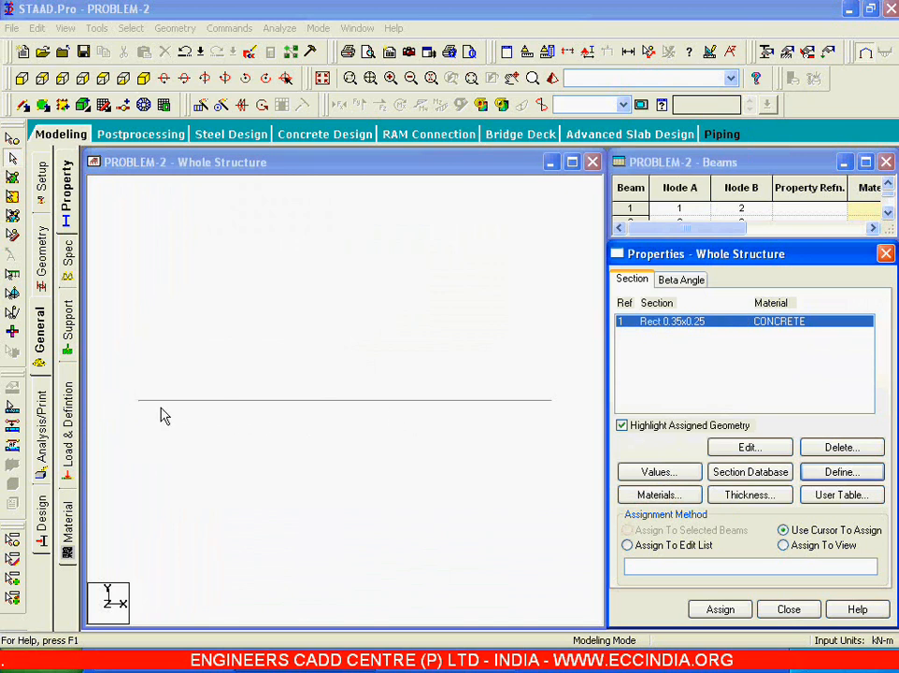
click(169, 406)
click(225, 405)
click(308, 404)
click(313, 436)
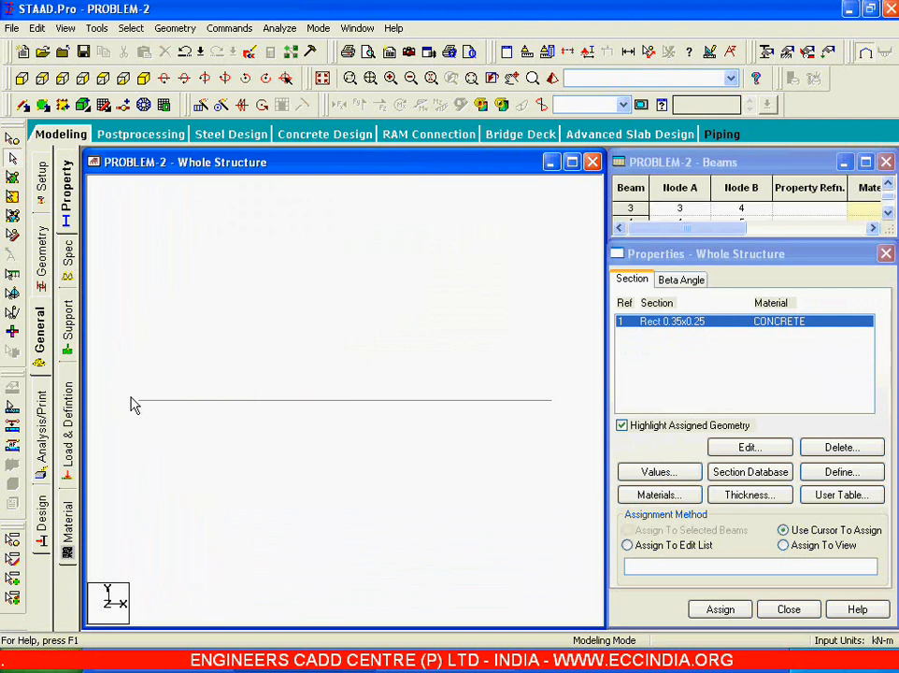
Turn on the node number, node point and beam number labels for the structure
right_click(180, 251)
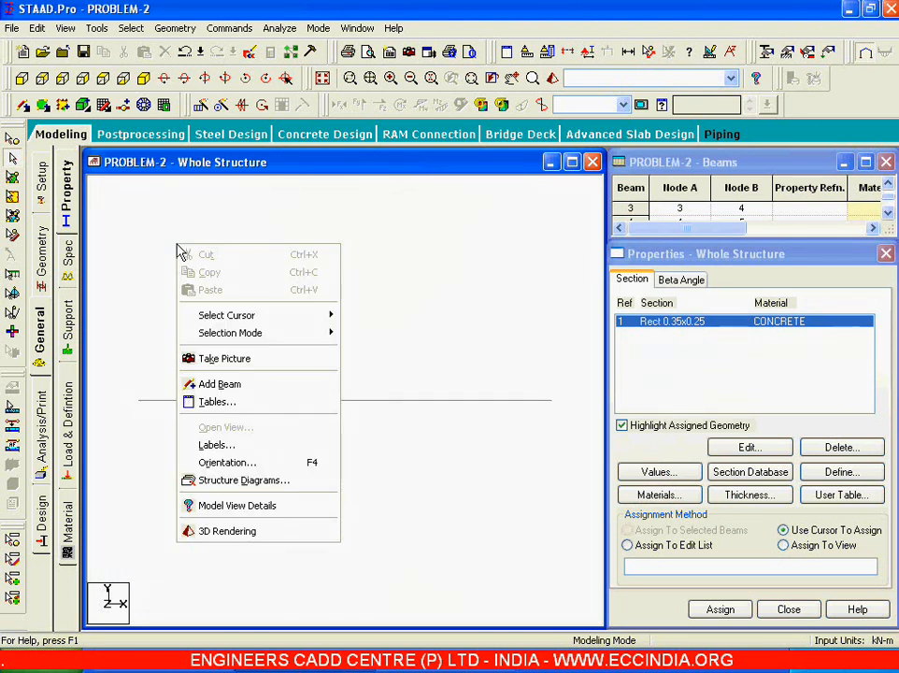
click(237, 450)
click(276, 168)
click(276, 152)
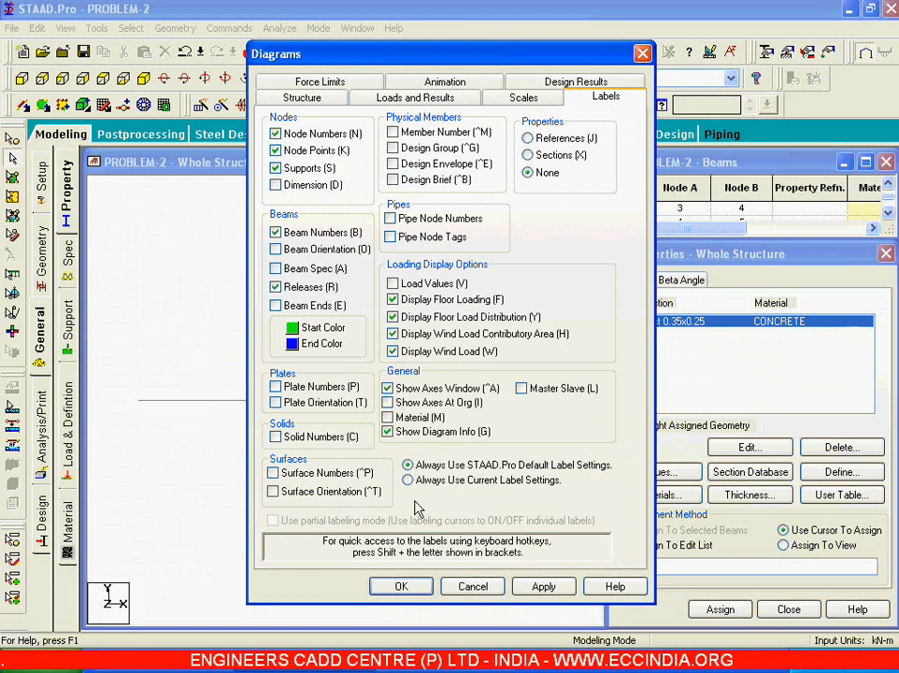
click(401, 587)
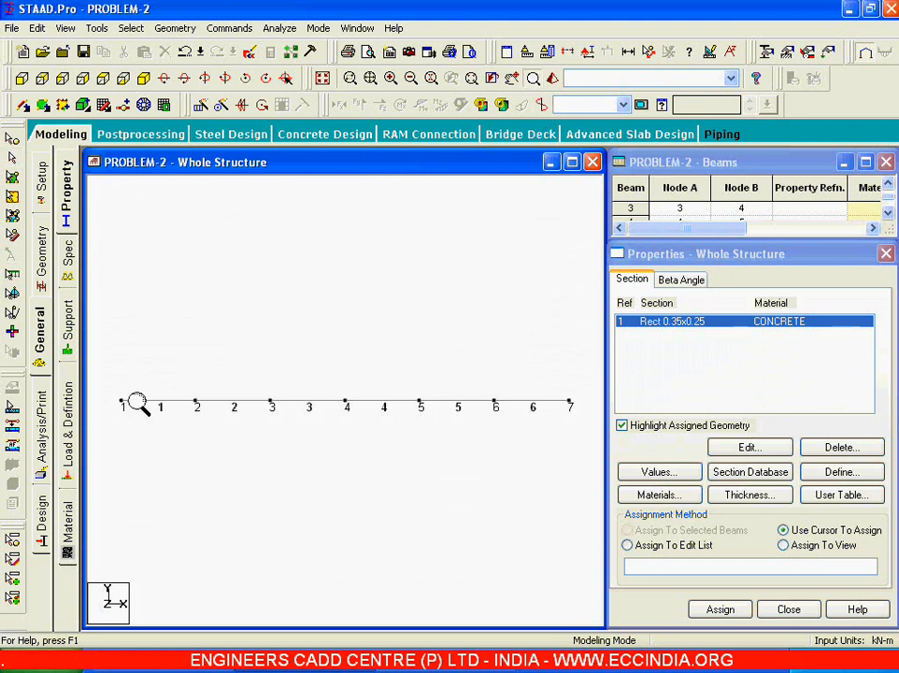
Assign the Rect 0.35x0.25 concrete section to all six selected beams and confirm the assignment
drag(569, 403, 165, 413)
click(13, 165)
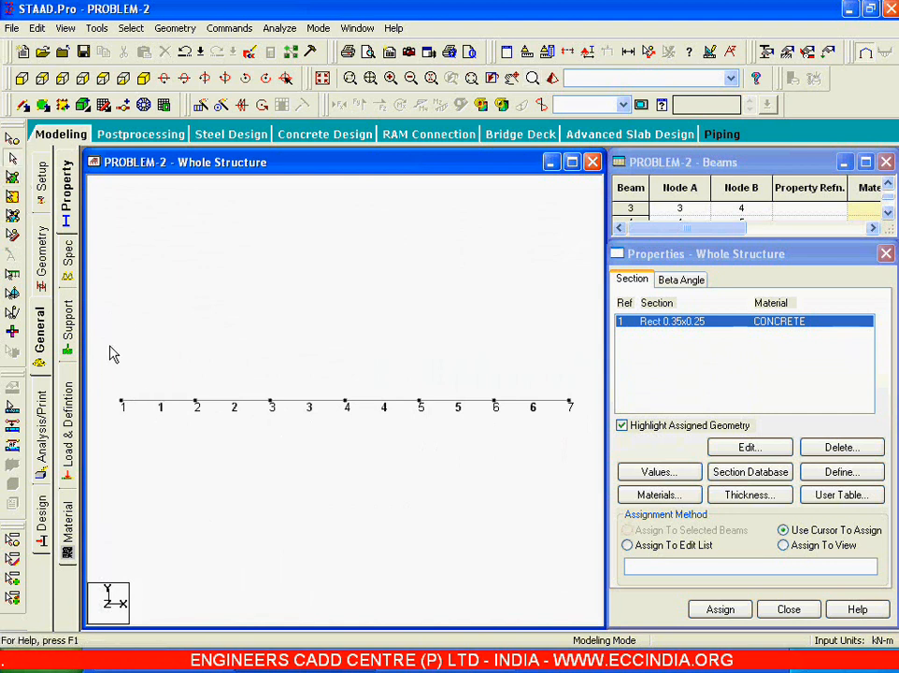
drag(108, 367, 577, 472)
click(717, 608)
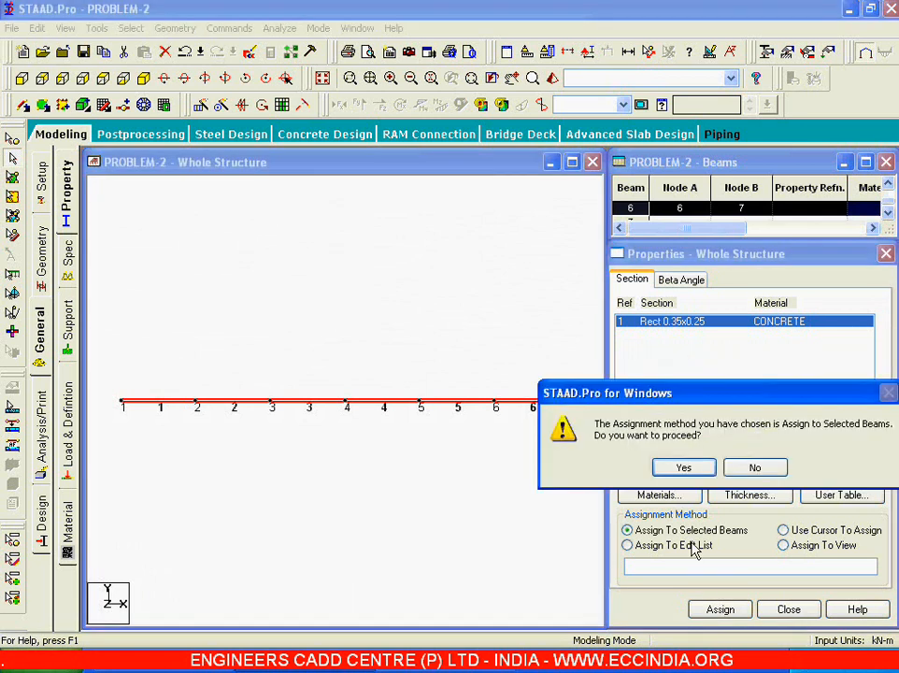
click(684, 466)
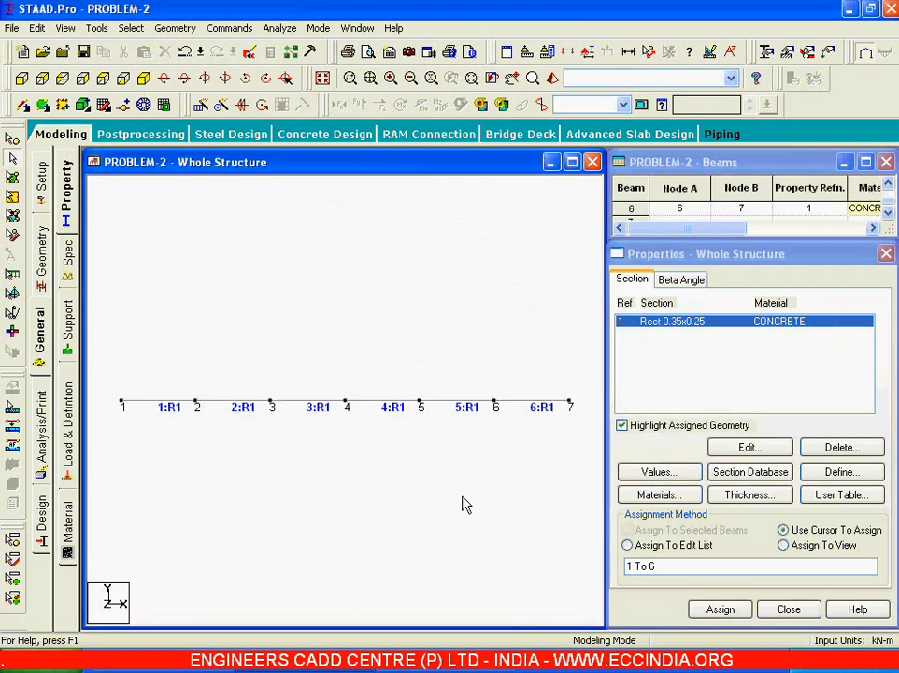
Create a fixed support definition for the structure
click(69, 327)
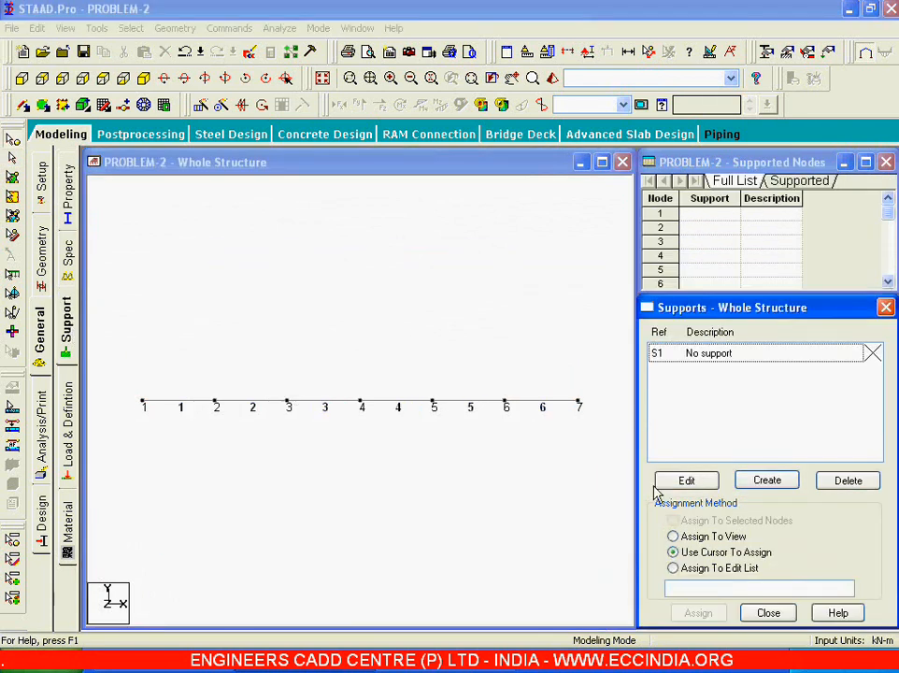
click(768, 482)
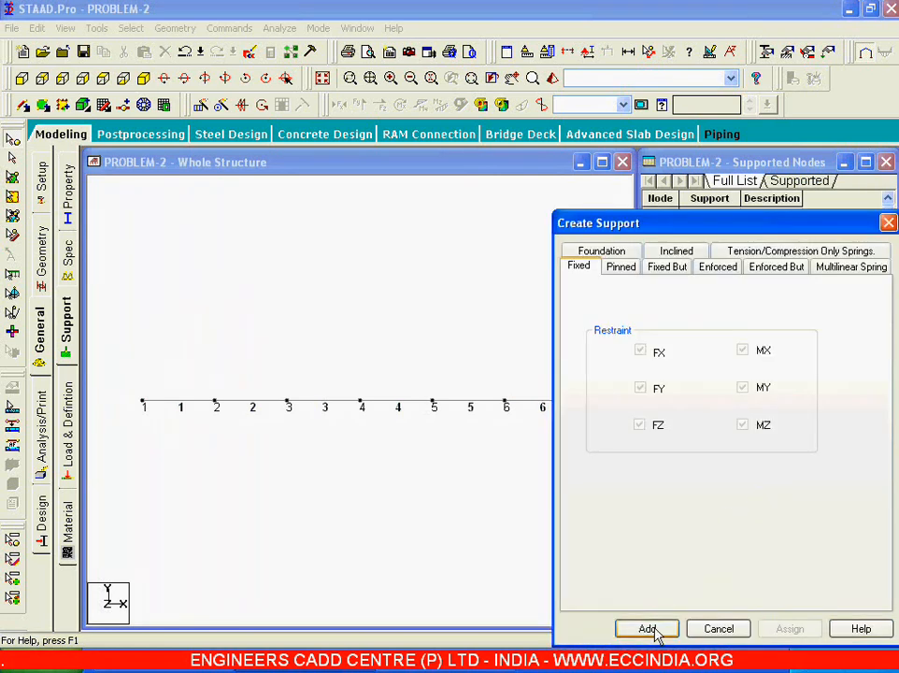
drag(616, 234, 324, 156)
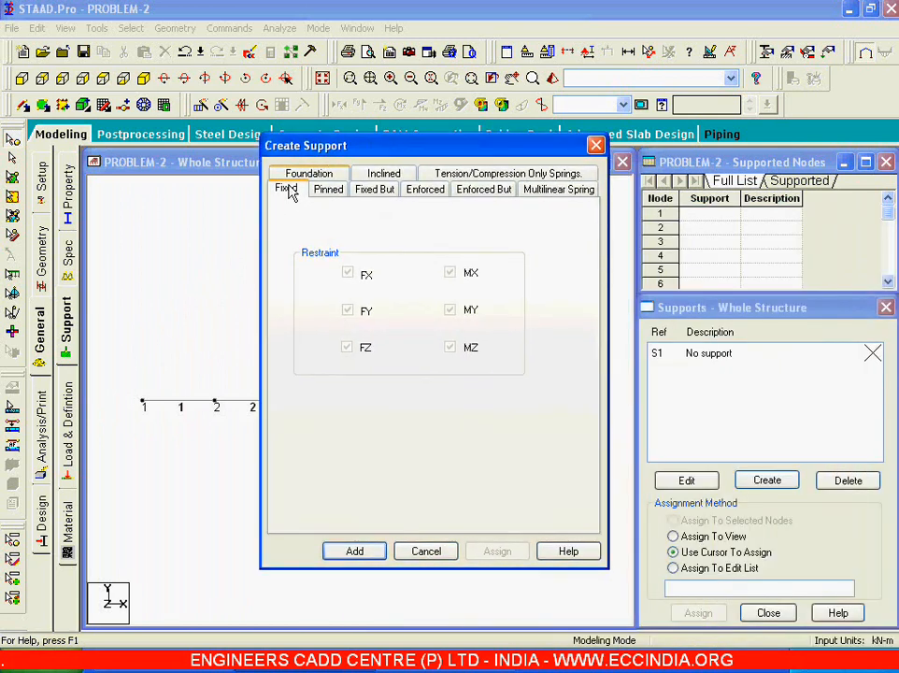
click(354, 551)
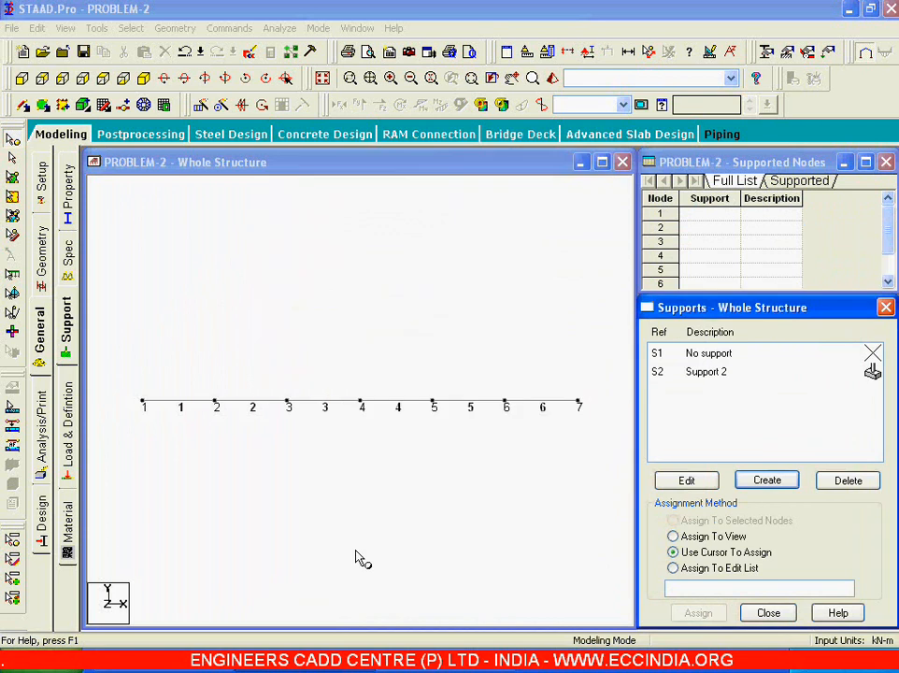
Create a Fixed But support definition with FX and MZ released to serve as the simple support
click(775, 483)
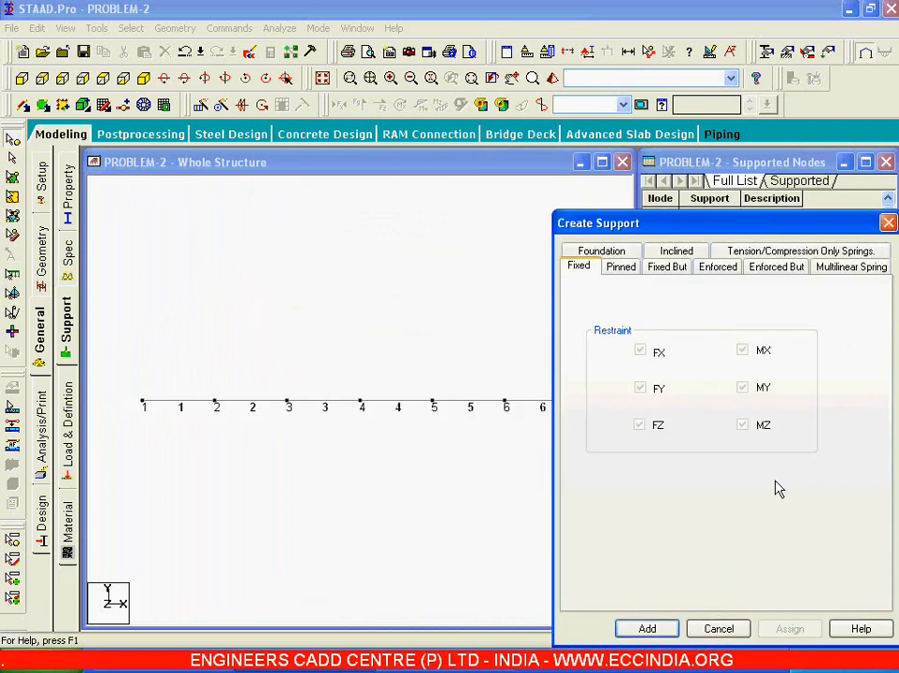
drag(740, 220, 432, 165)
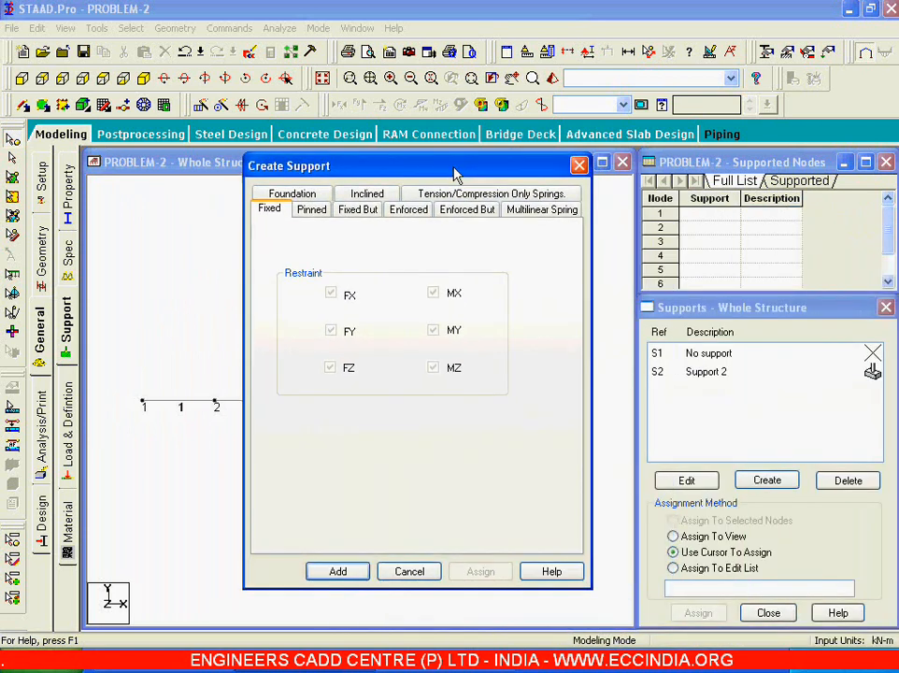
click(361, 211)
click(294, 270)
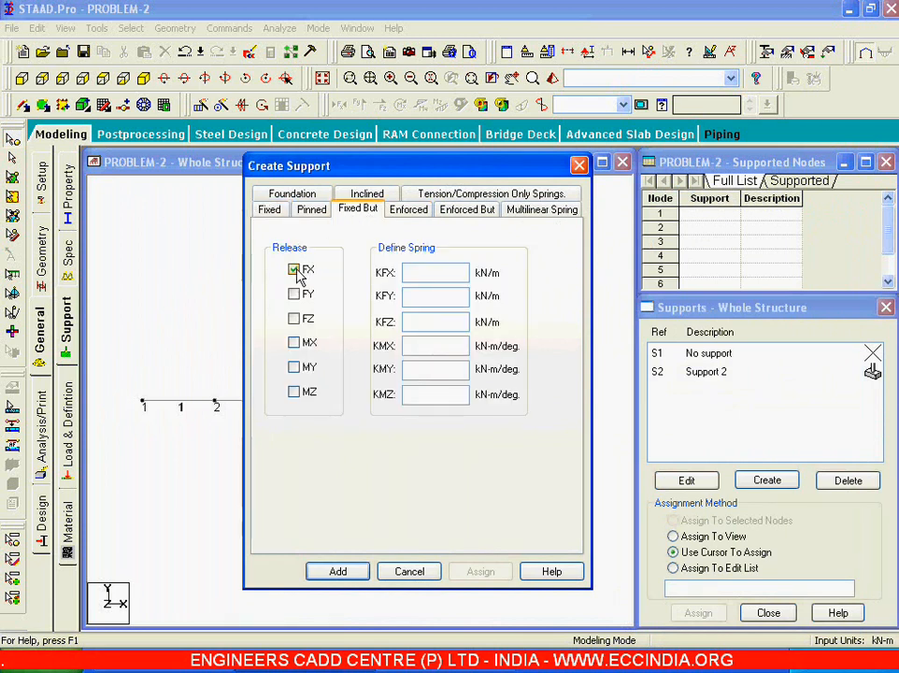
click(294, 393)
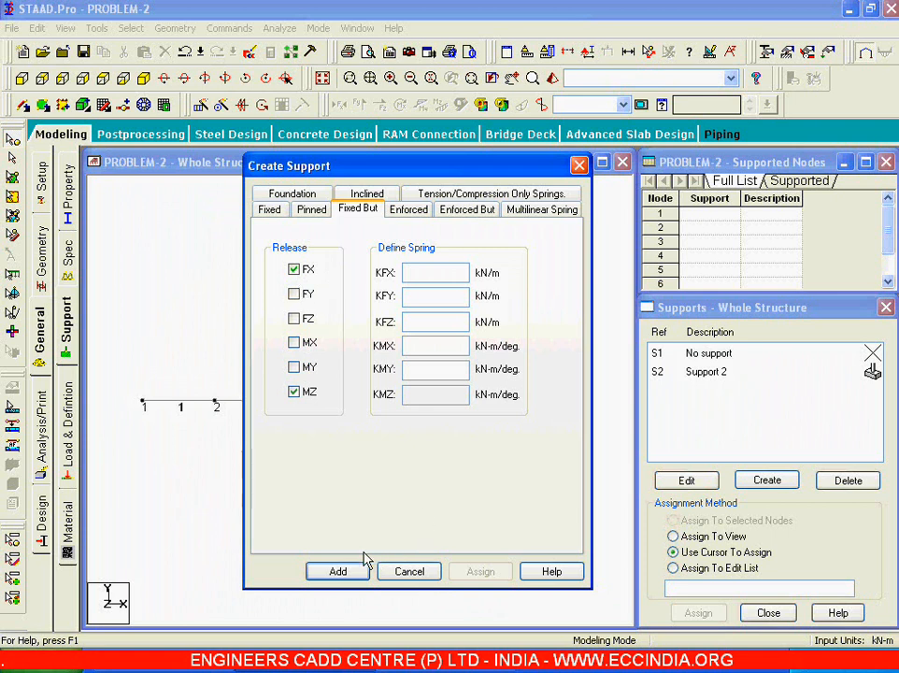
click(340, 571)
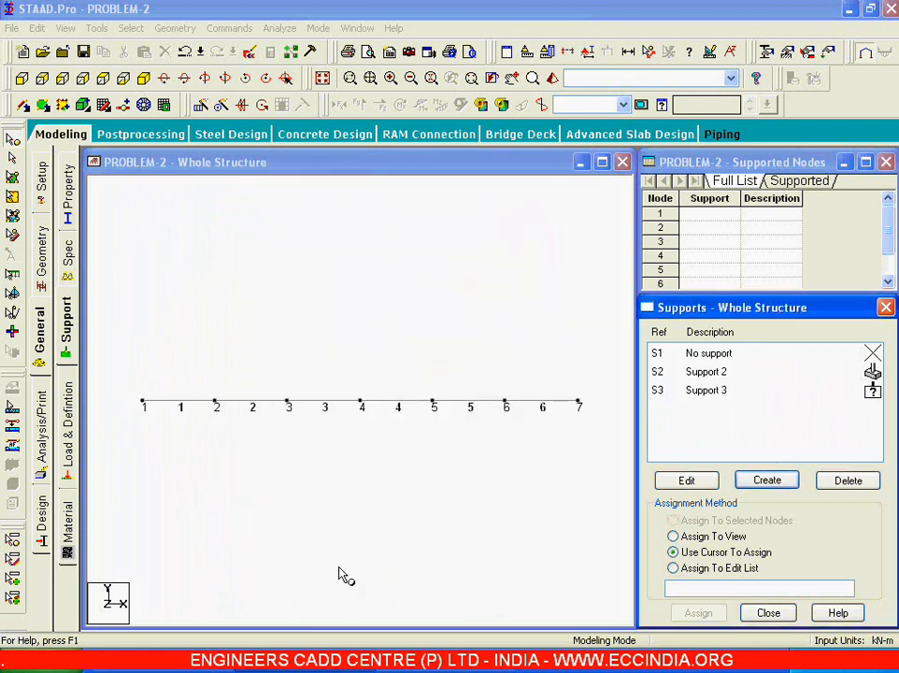
Assign the fixed support (Support 2) to node 1 as a selected node and confirm the assignment
click(705, 373)
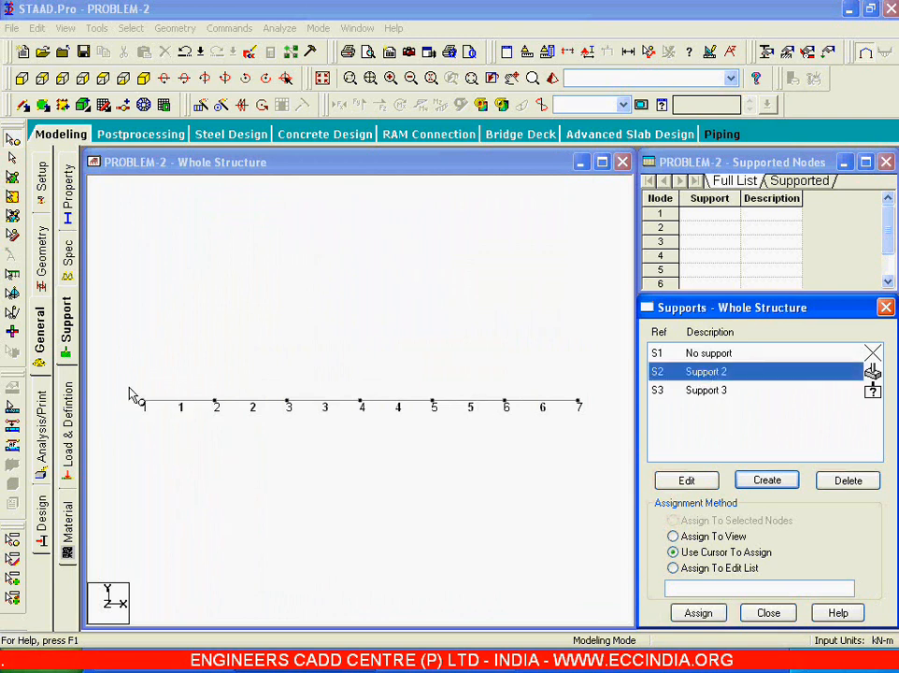
drag(134, 390, 154, 425)
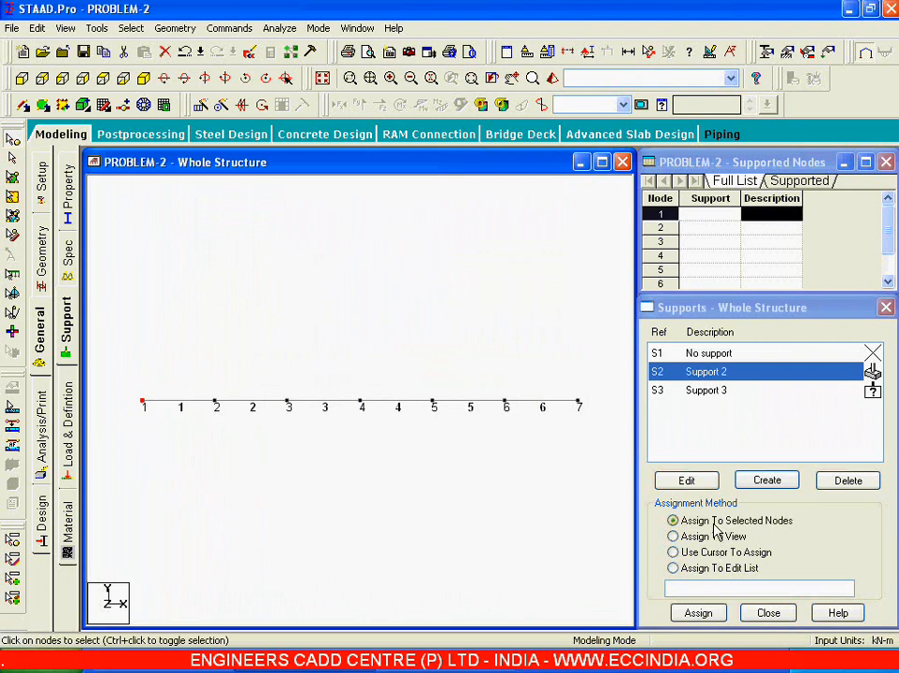
click(700, 613)
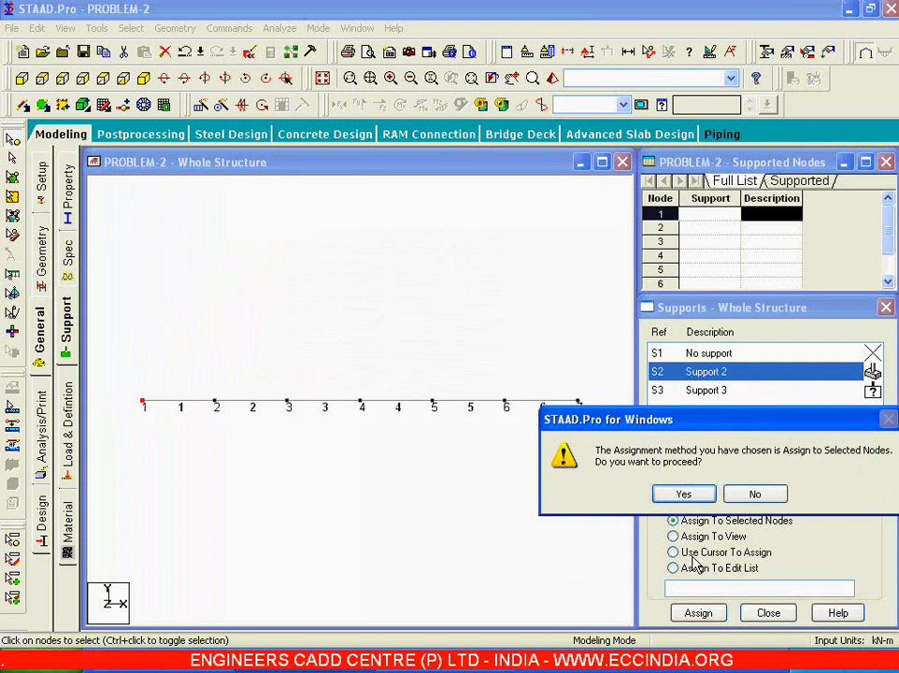
click(683, 492)
click(520, 502)
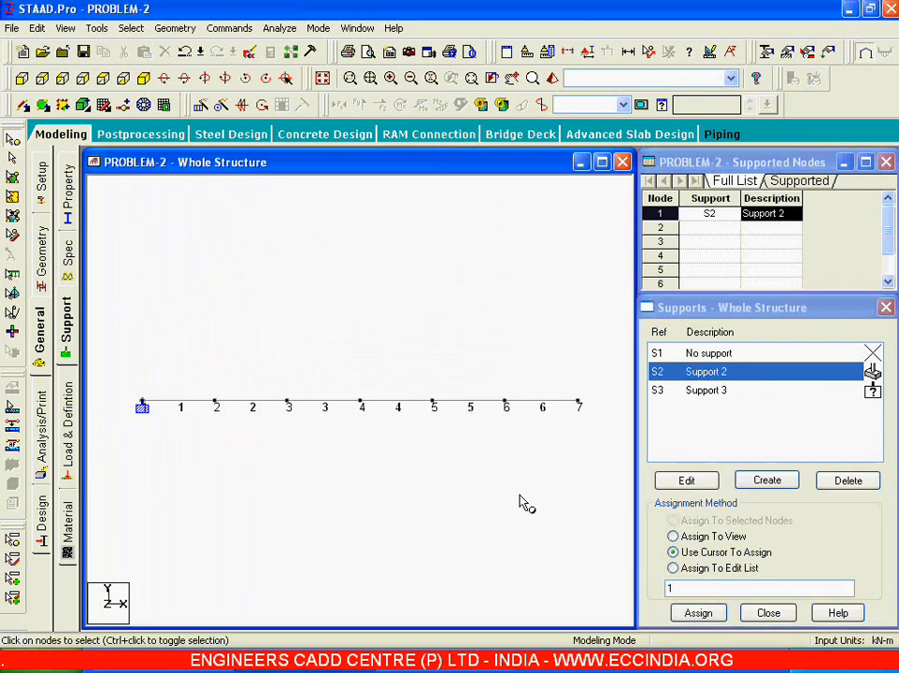
Assign the Fixed But support (Support 3) to selected nodes 2 to 7 and confirm the assignment
click(702, 393)
drag(208, 390, 595, 433)
click(697, 612)
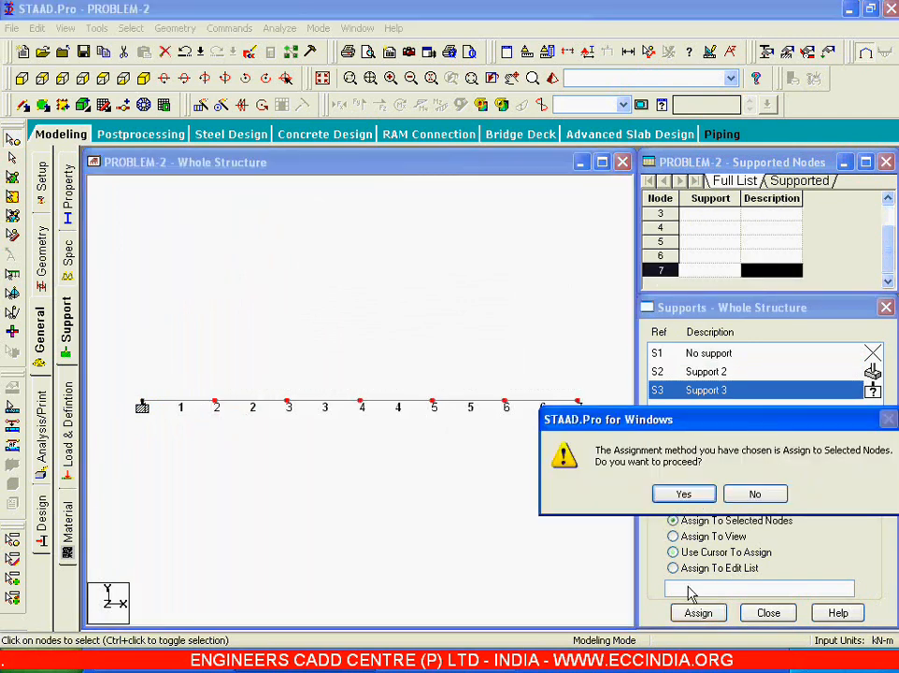
click(684, 493)
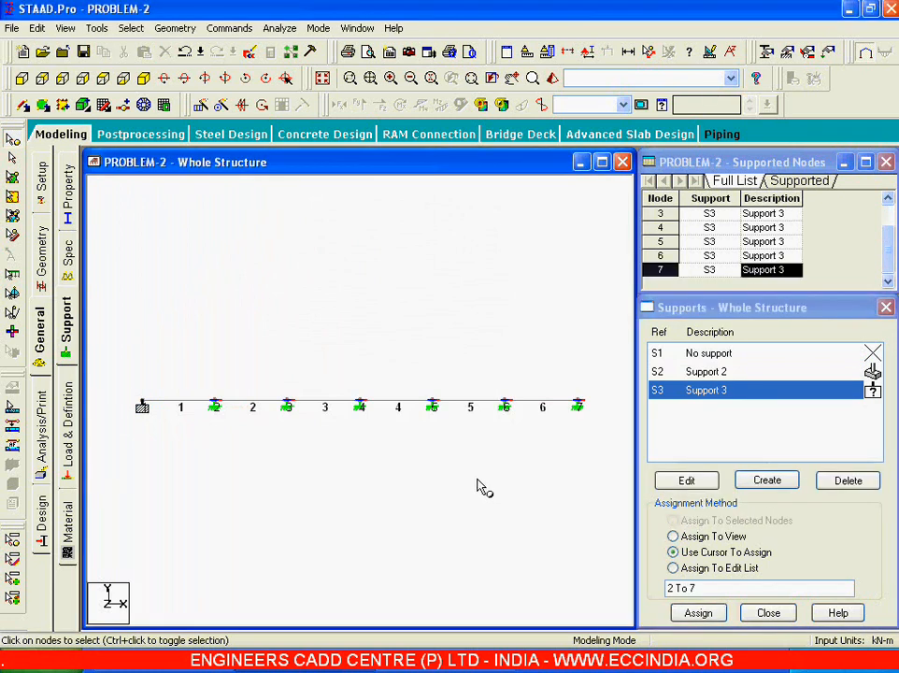
Add primary load case 1 titled LOAD CASE 1 with loading type None
click(67, 429)
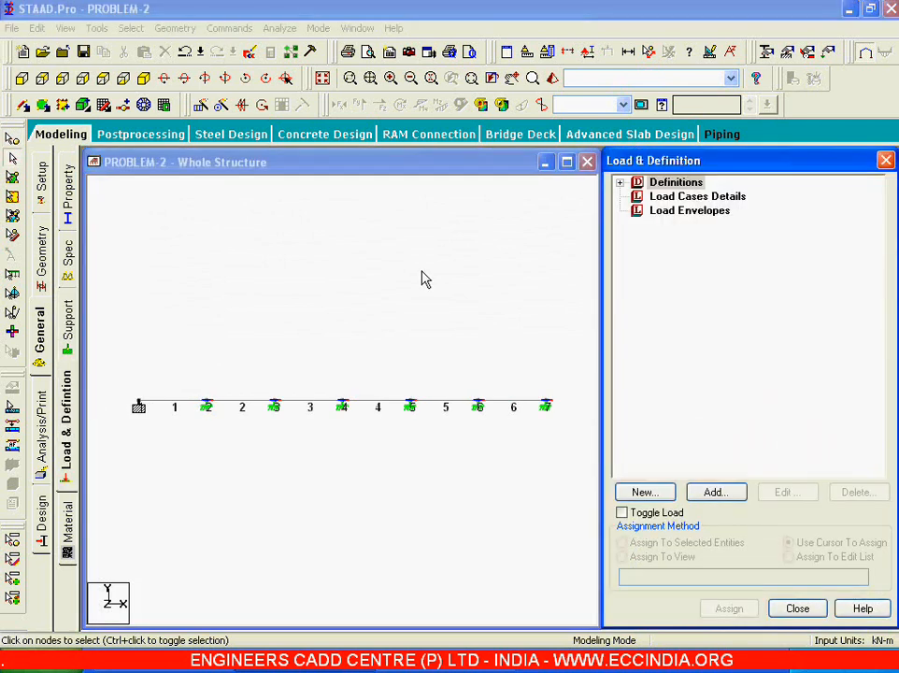
click(676, 198)
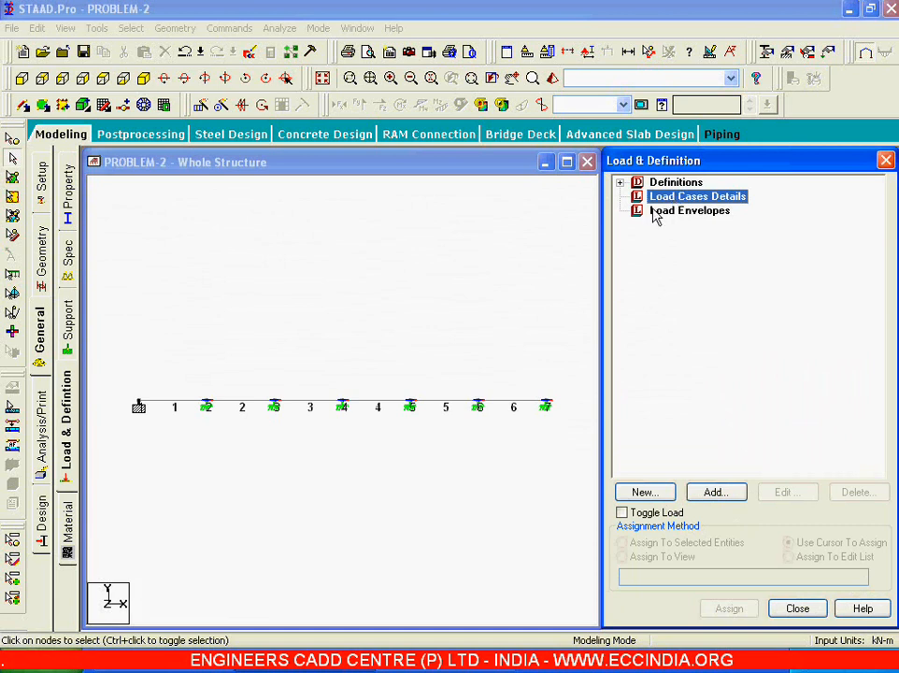
click(734, 492)
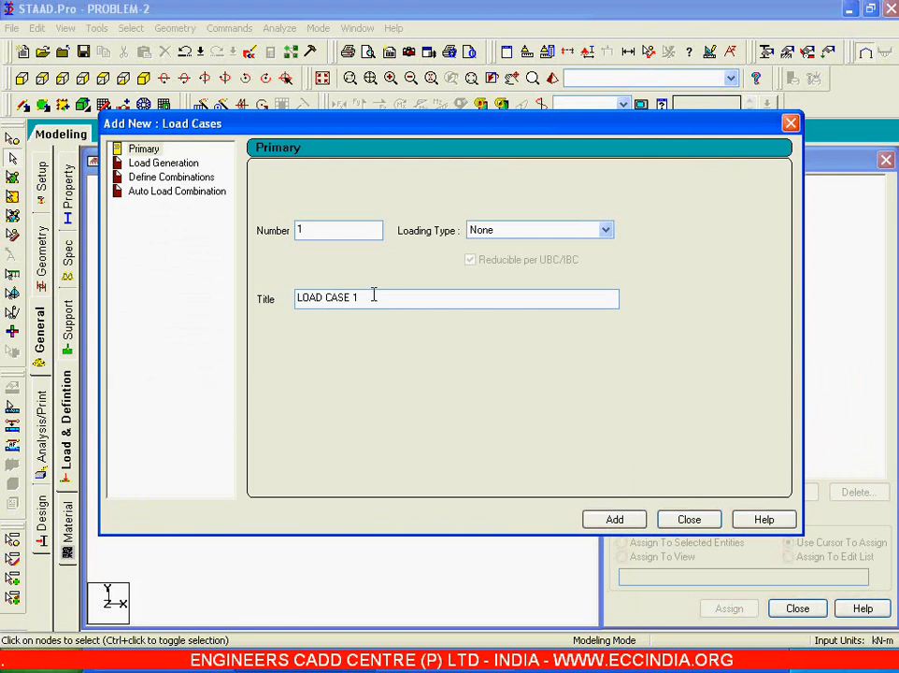
click(614, 520)
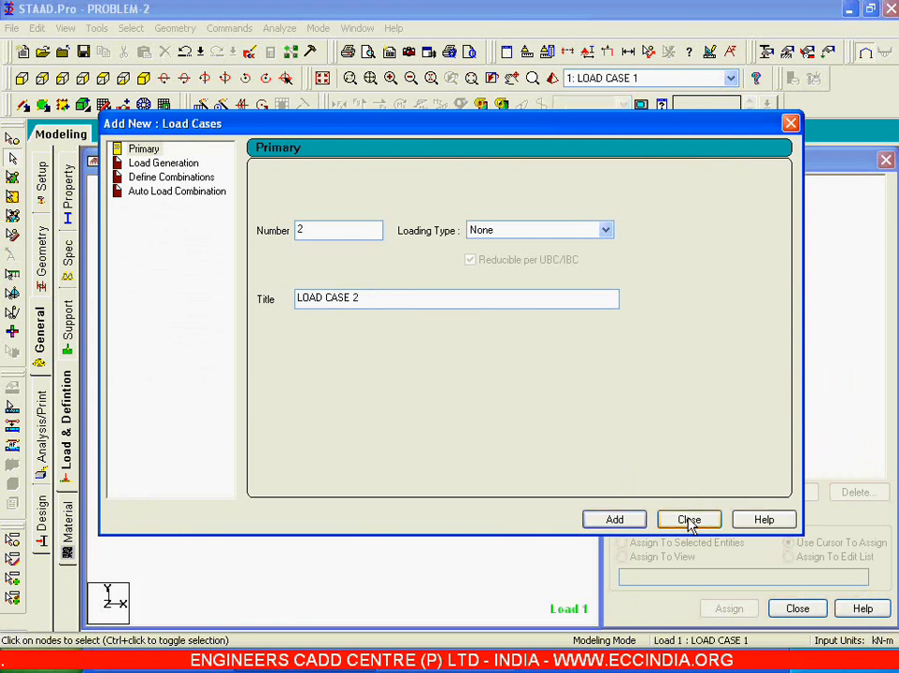
click(688, 519)
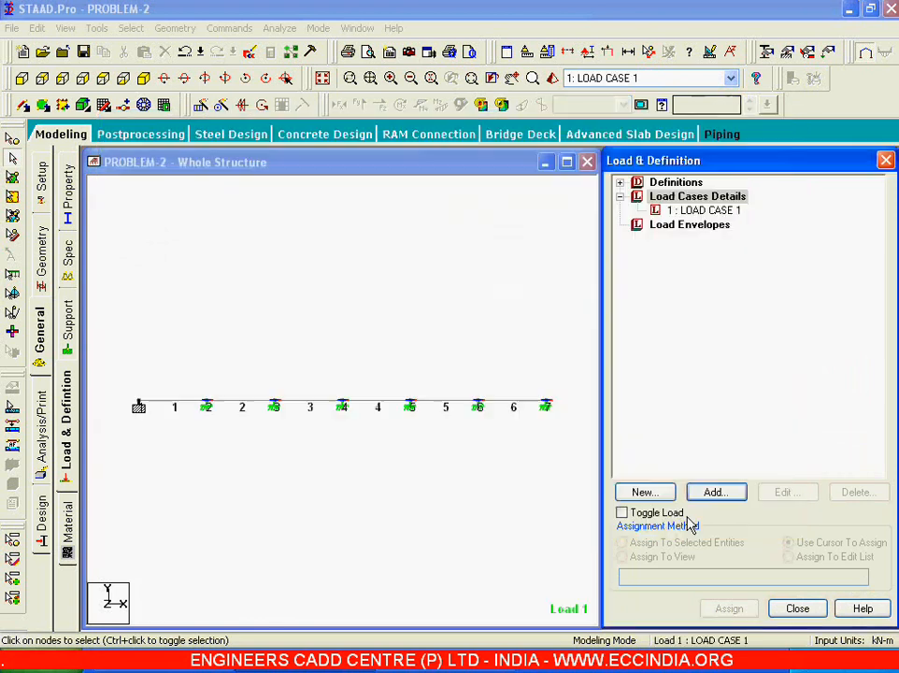
Select LOAD CASE 1 and switch to the EXAMPLE-2 picture to check the beam's nodal and member loads
click(695, 213)
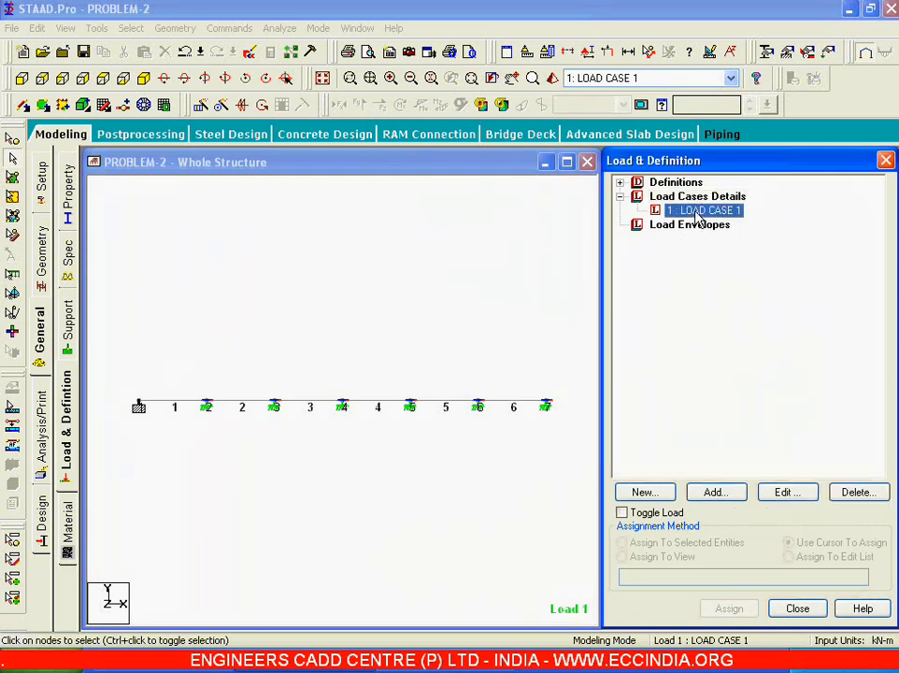
key(alt+Tab)
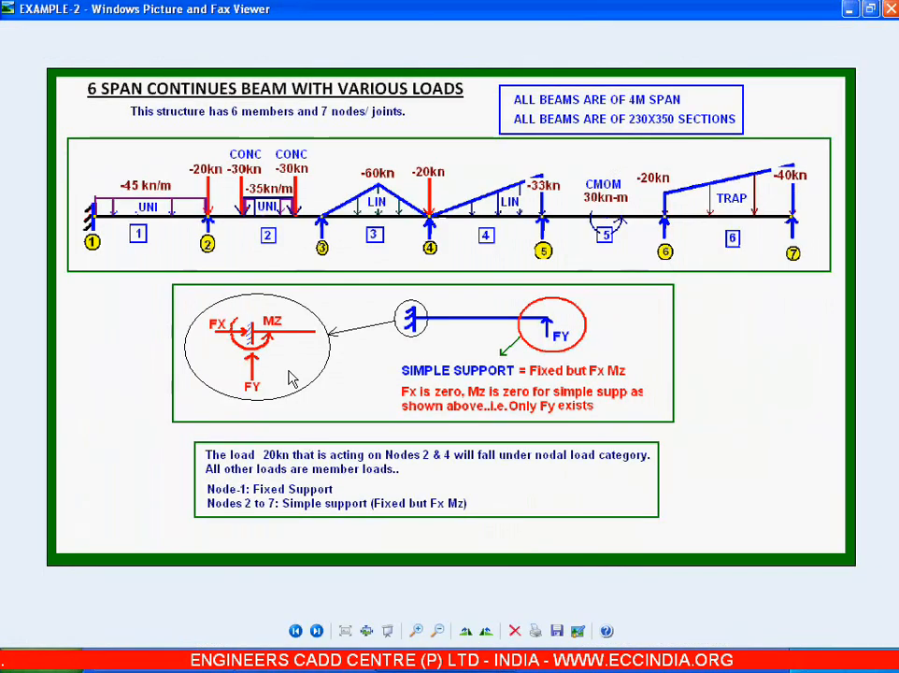